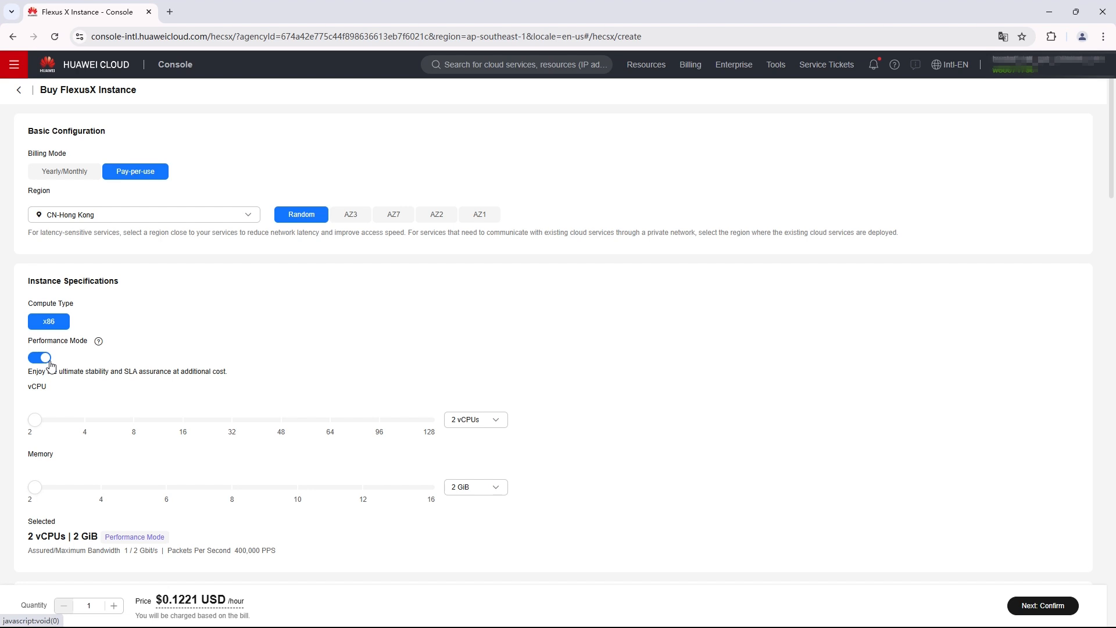
# Try other Performance Mode and vCPU settings, ending with Performance Mode on and 2 vCPUs.
pyautogui.click(50, 363)
pyautogui.click(50, 364)
pyautogui.scroll(-2, 51, 364)
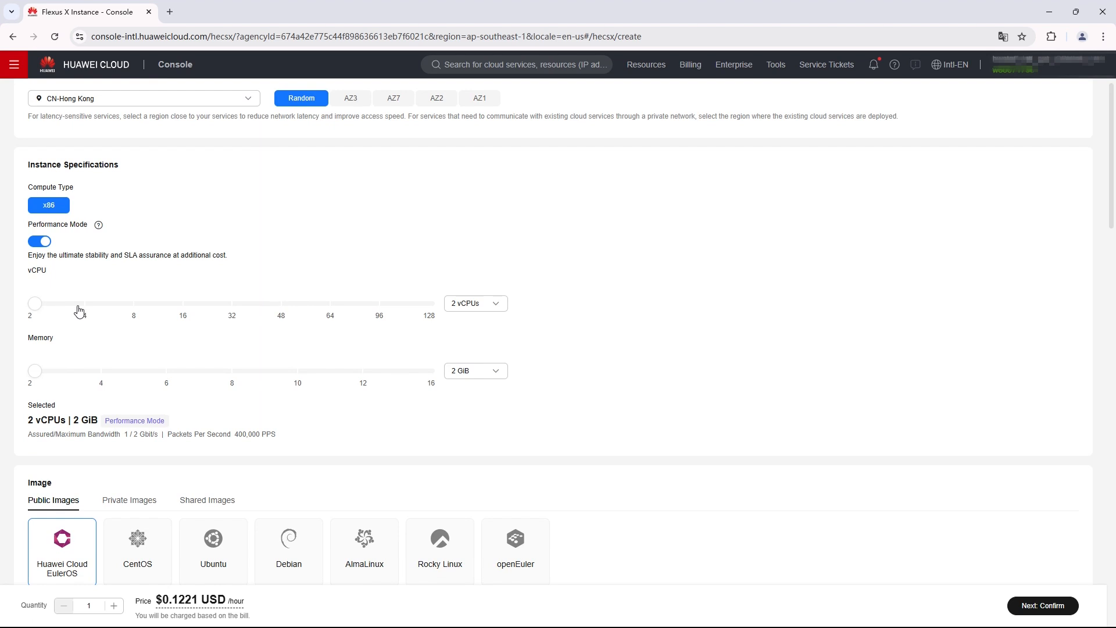
pyautogui.click(85, 311)
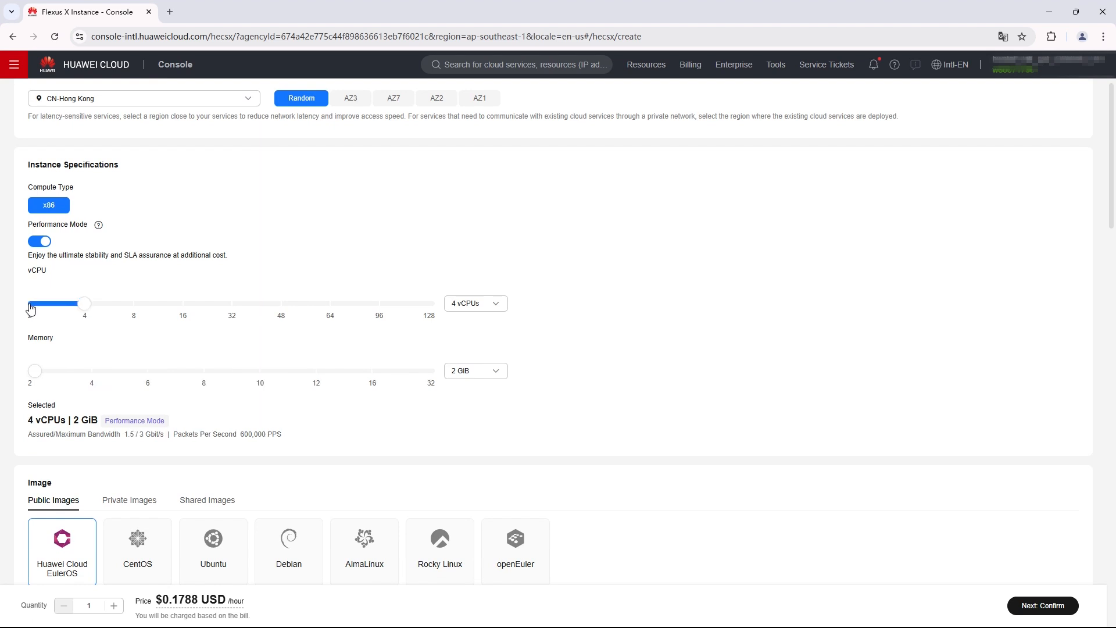
pyautogui.click(30, 304)
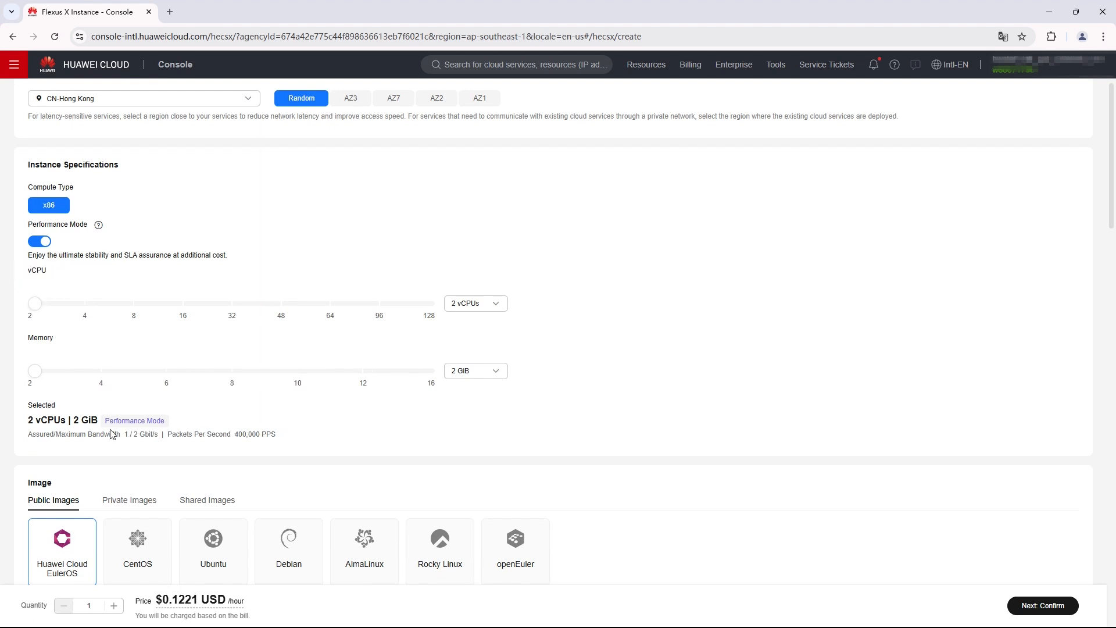
# Choose the Huawei Cloud EulerOS 2.0 Standard 64 bit image and enable Application Acceleration for Nginx.
pyautogui.scroll(-2, 113, 434)
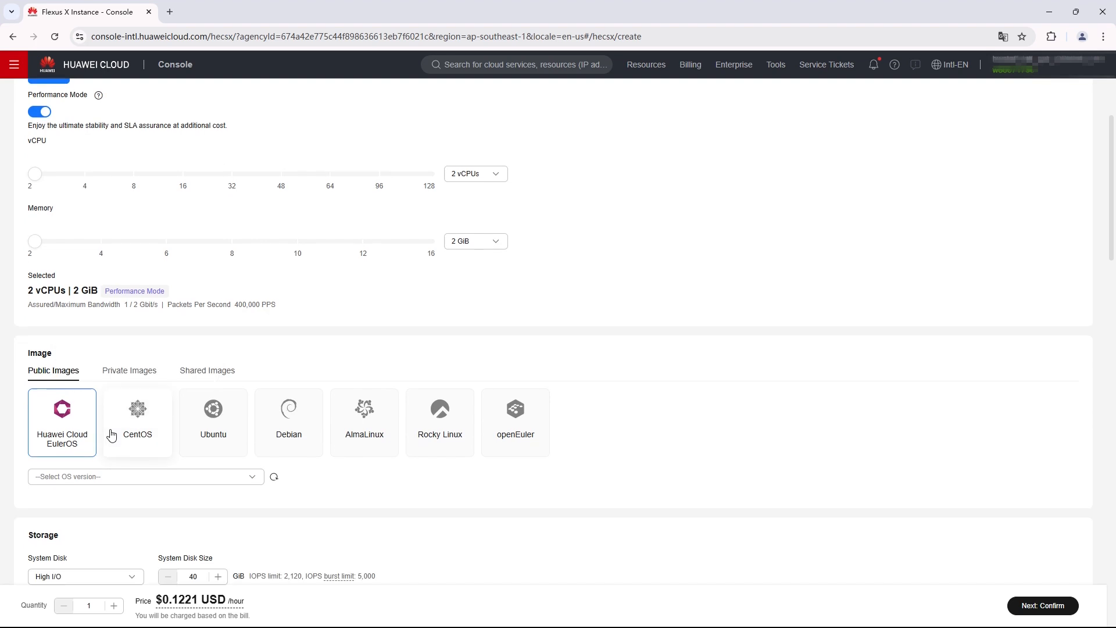
pyautogui.scroll(-2, 112, 434)
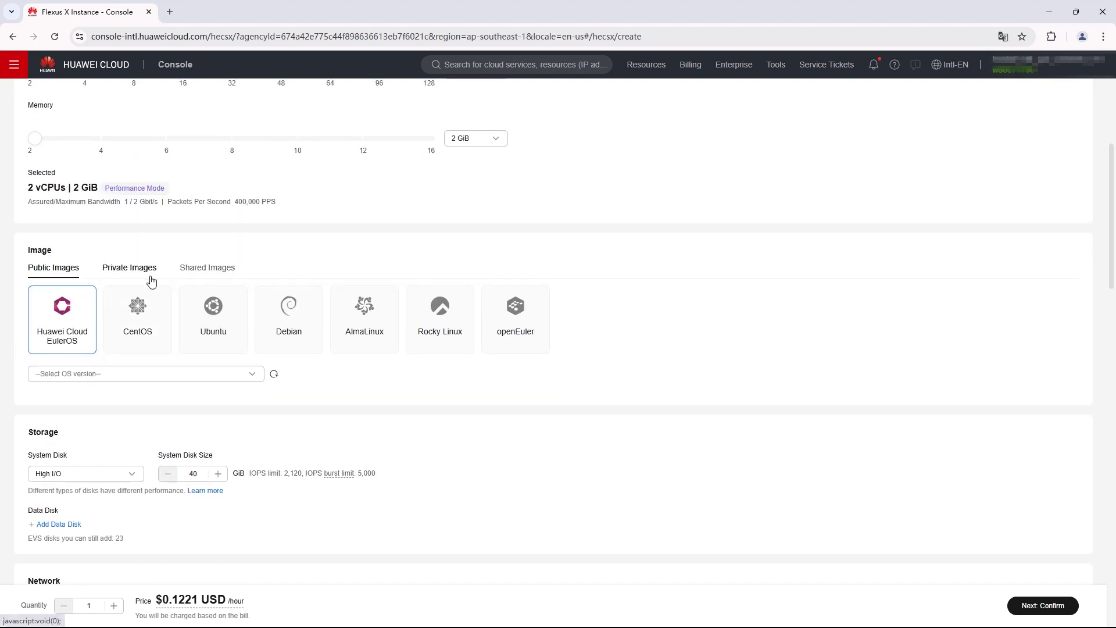
pyautogui.click(158, 375)
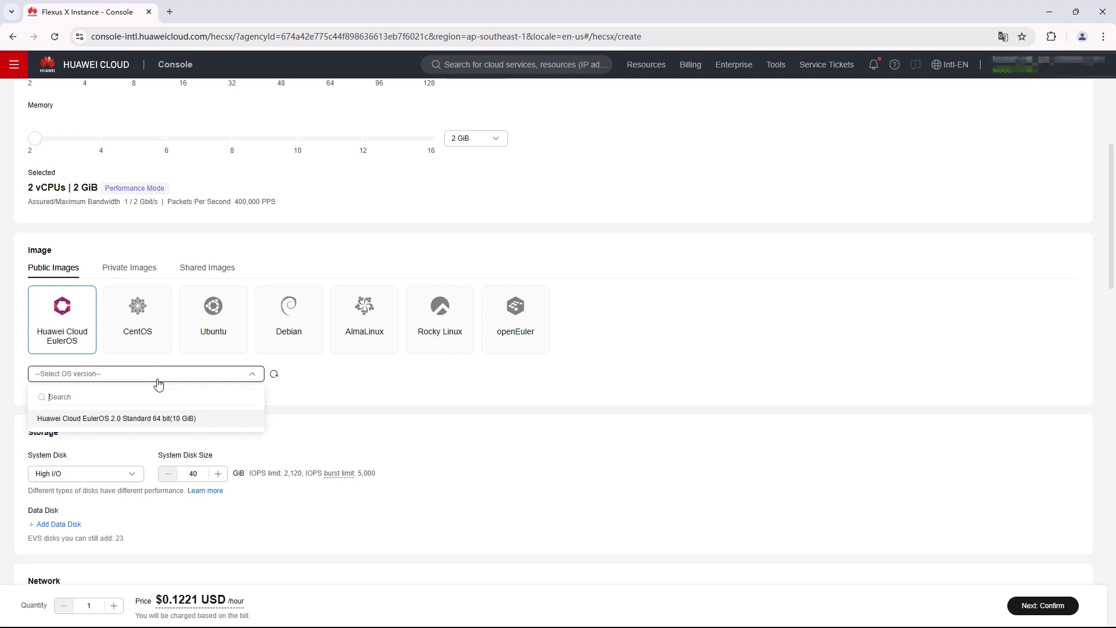
pyautogui.click(129, 417)
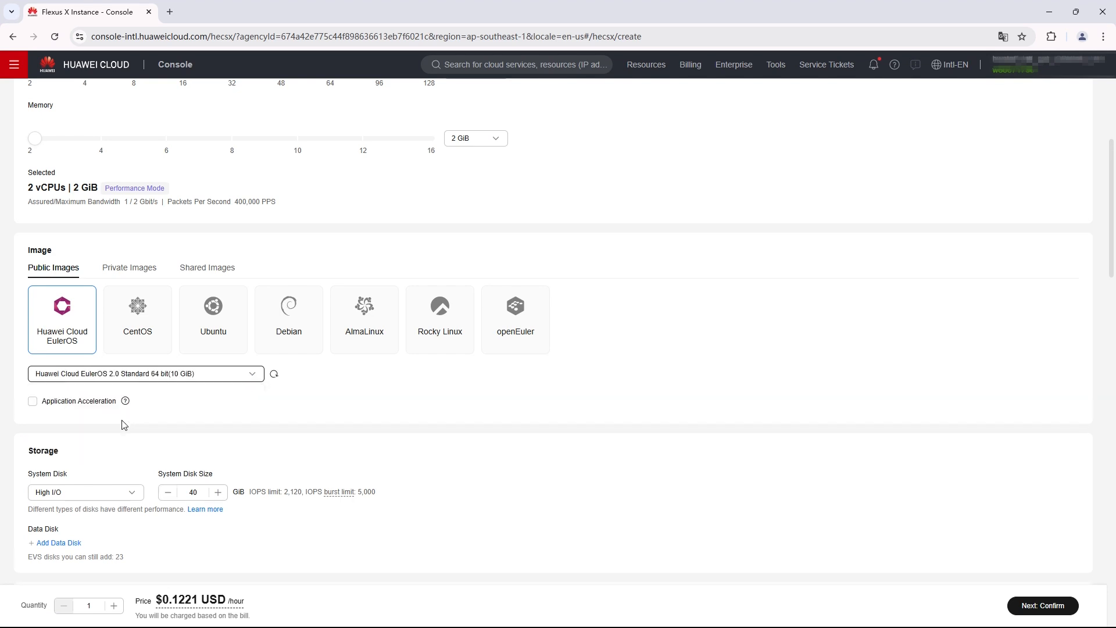
pyautogui.click(32, 401)
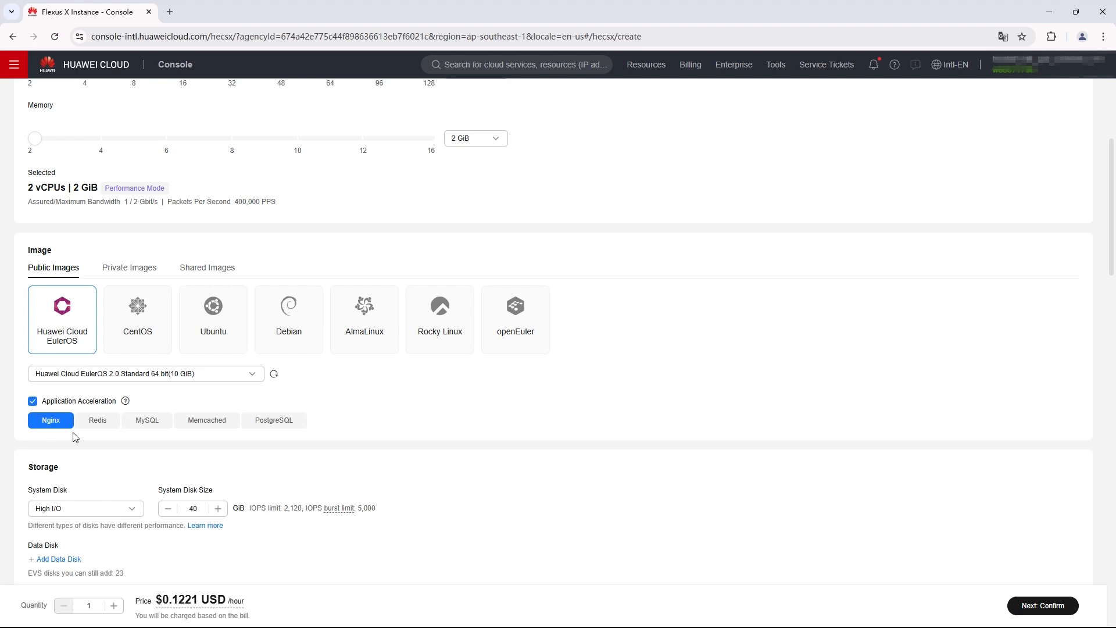
pyautogui.scroll(-3, 123, 429)
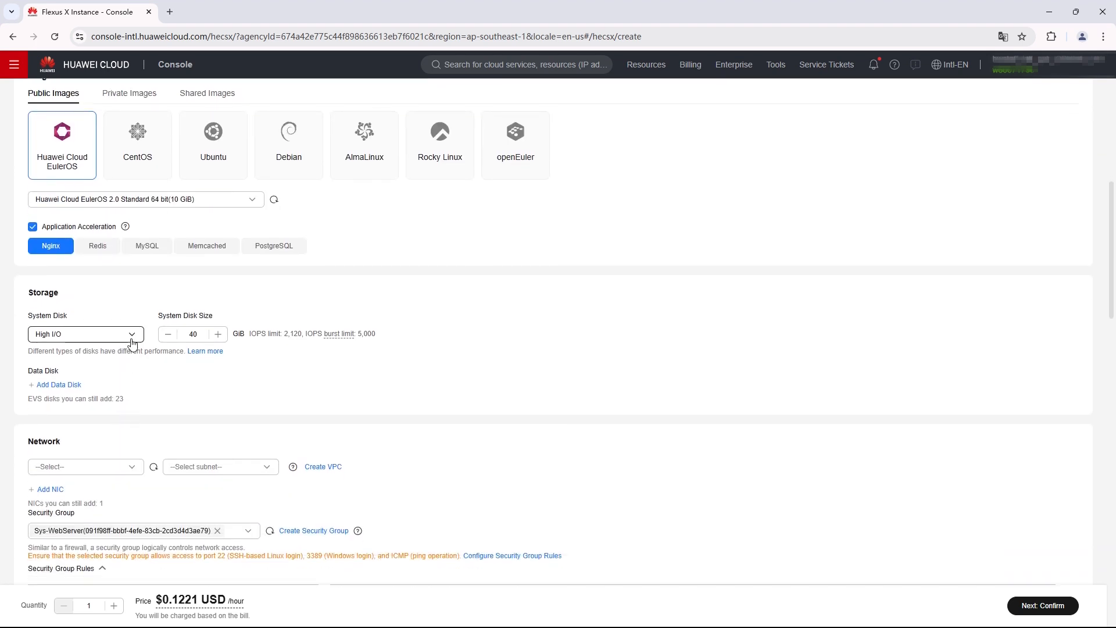
# Add a 10 GiB High I/O data disk to the instance.
pyautogui.click(59, 385)
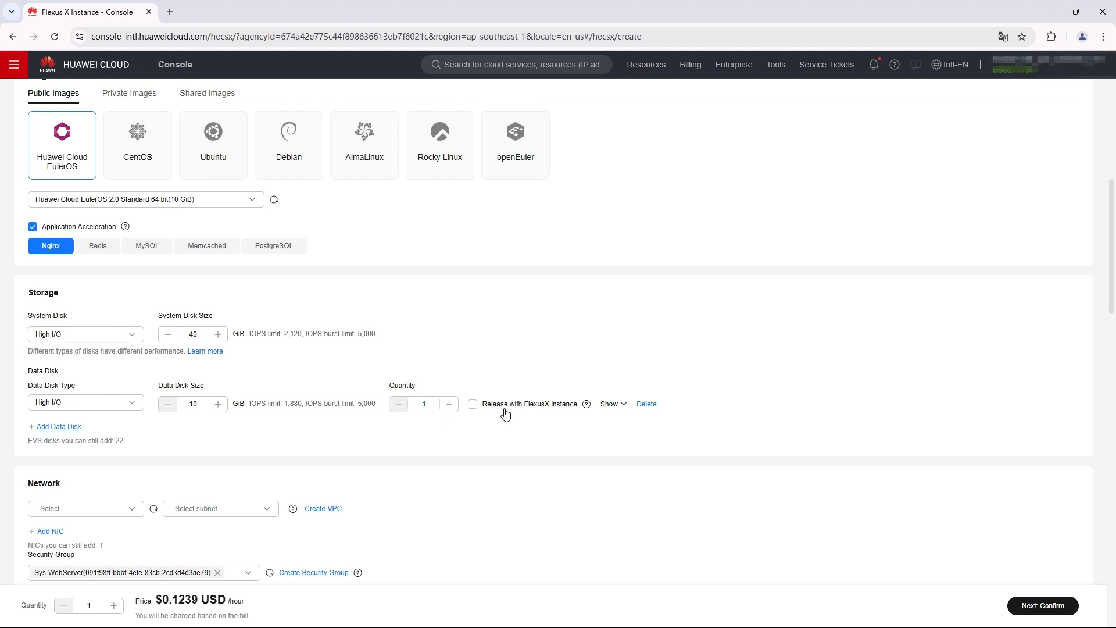
pyautogui.click(620, 407)
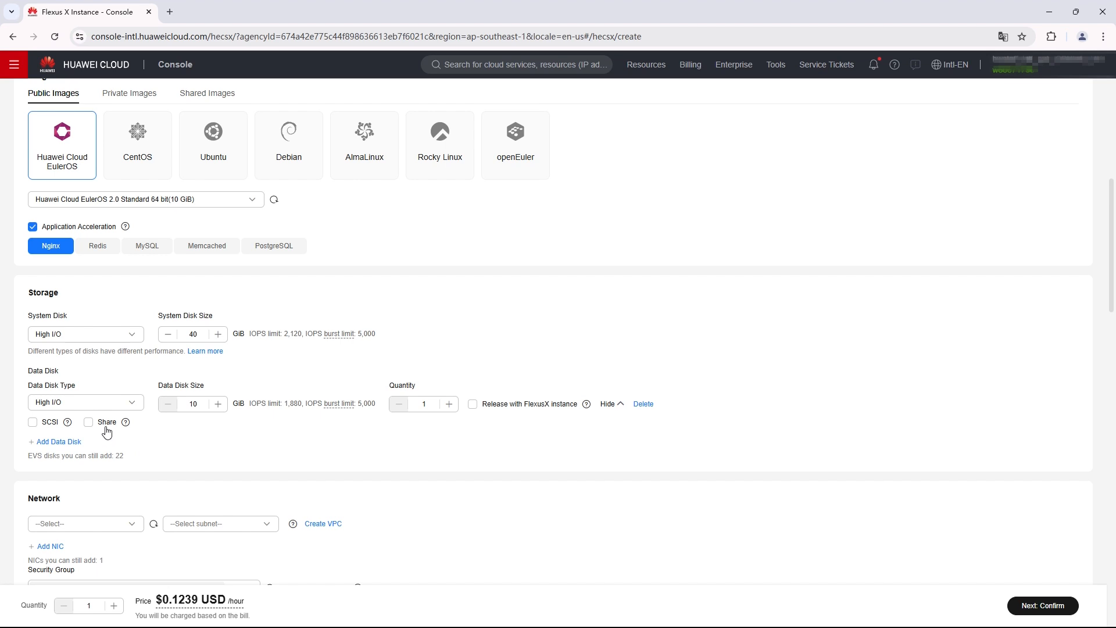
pyautogui.scroll(-2, 107, 431)
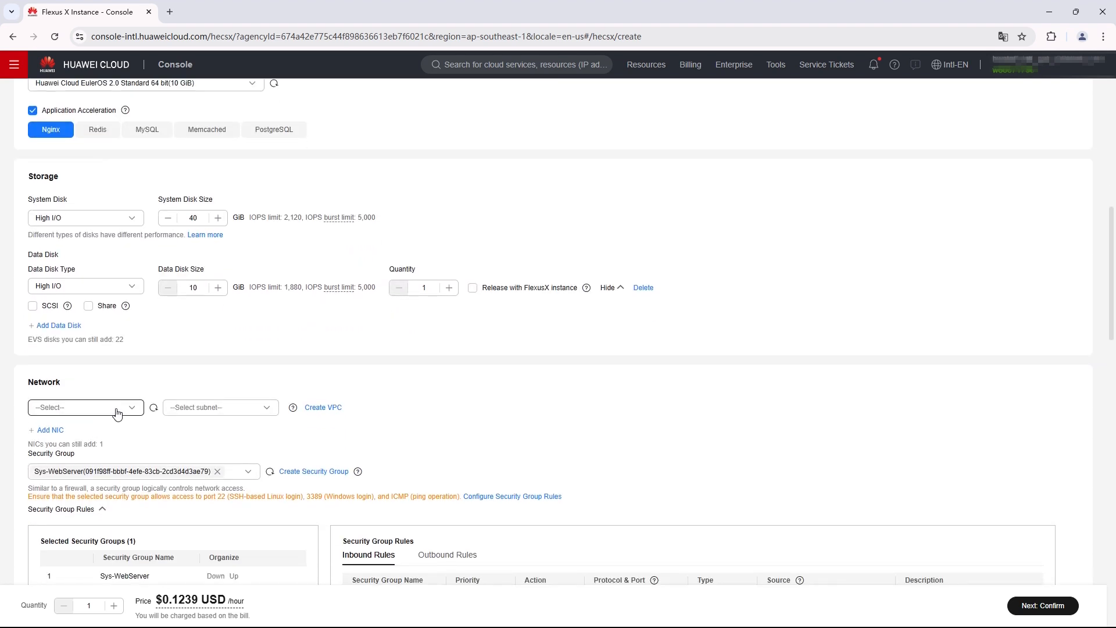
# Use the vpc-wp-test VPC with subnet-c5c1, keeping a single network interface.
pyautogui.click(117, 414)
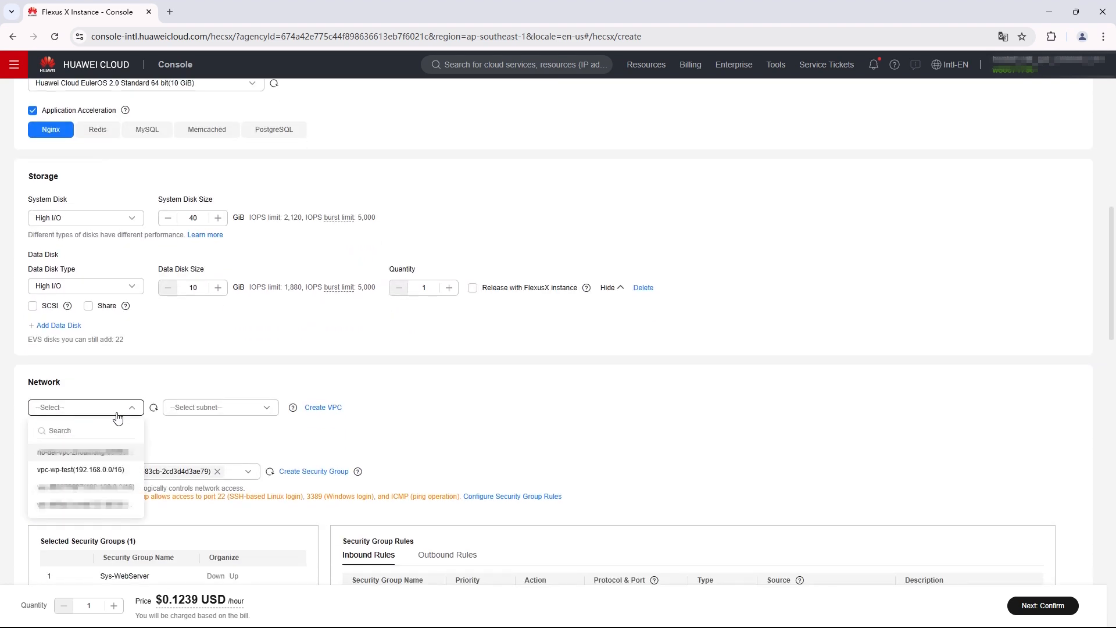
pyautogui.click(145, 467)
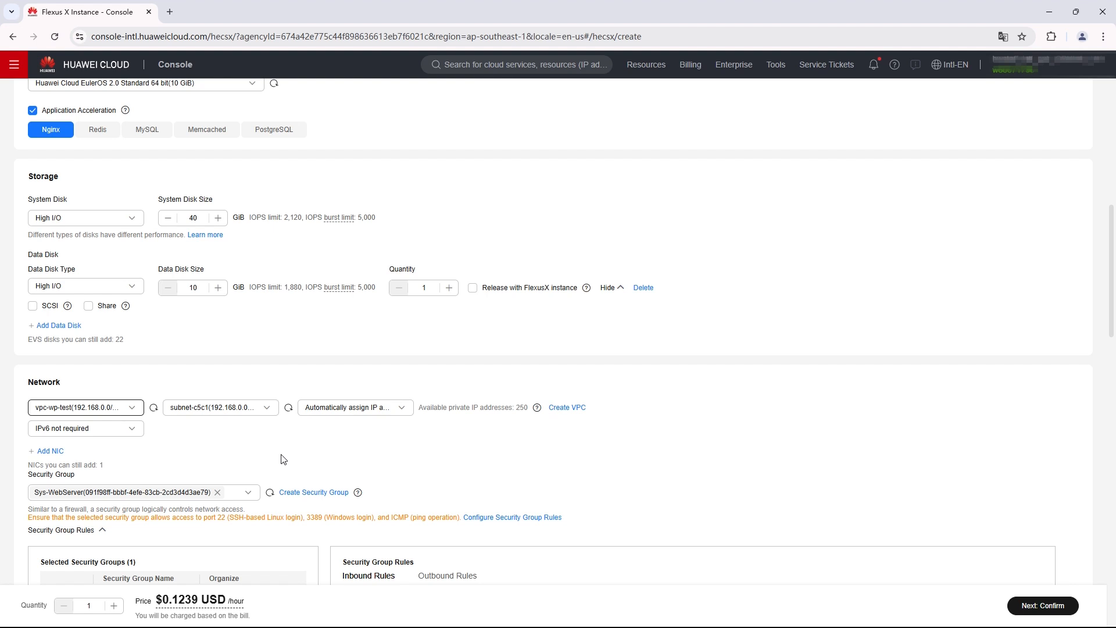
pyautogui.scroll(-3, 283, 459)
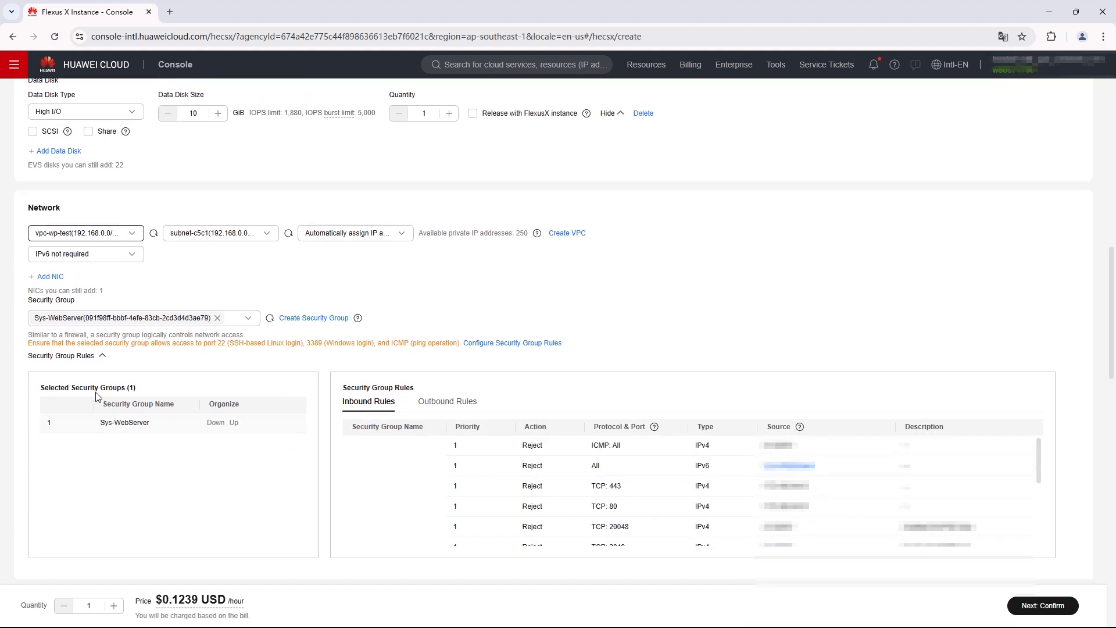
pyautogui.click(50, 277)
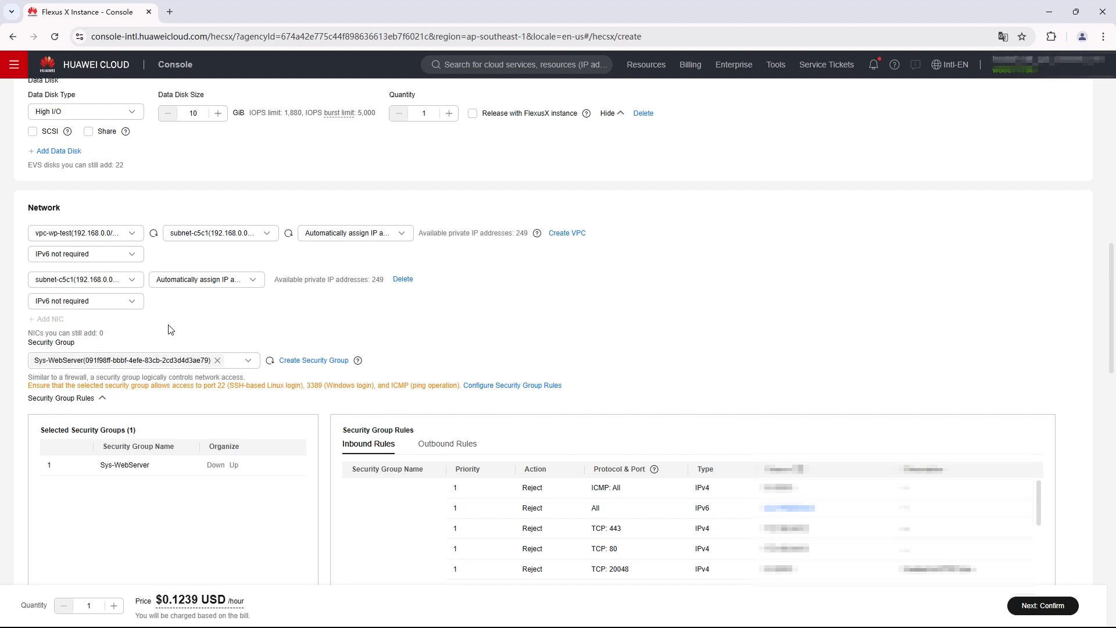
pyautogui.click(407, 280)
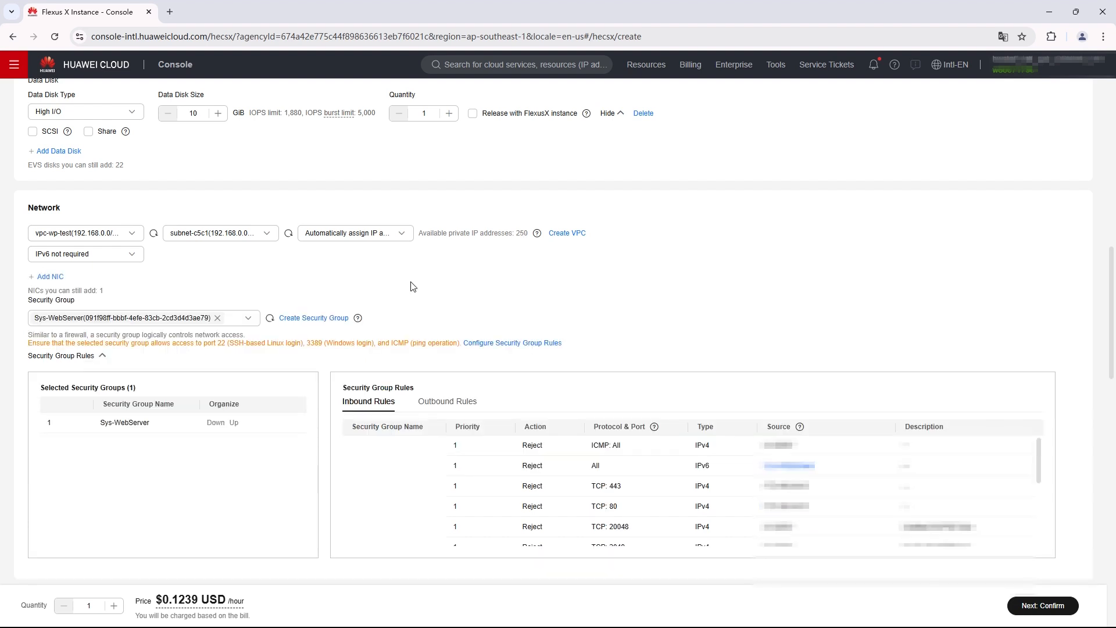
# Select the Sys-WebServer security group.
pyautogui.click(250, 321)
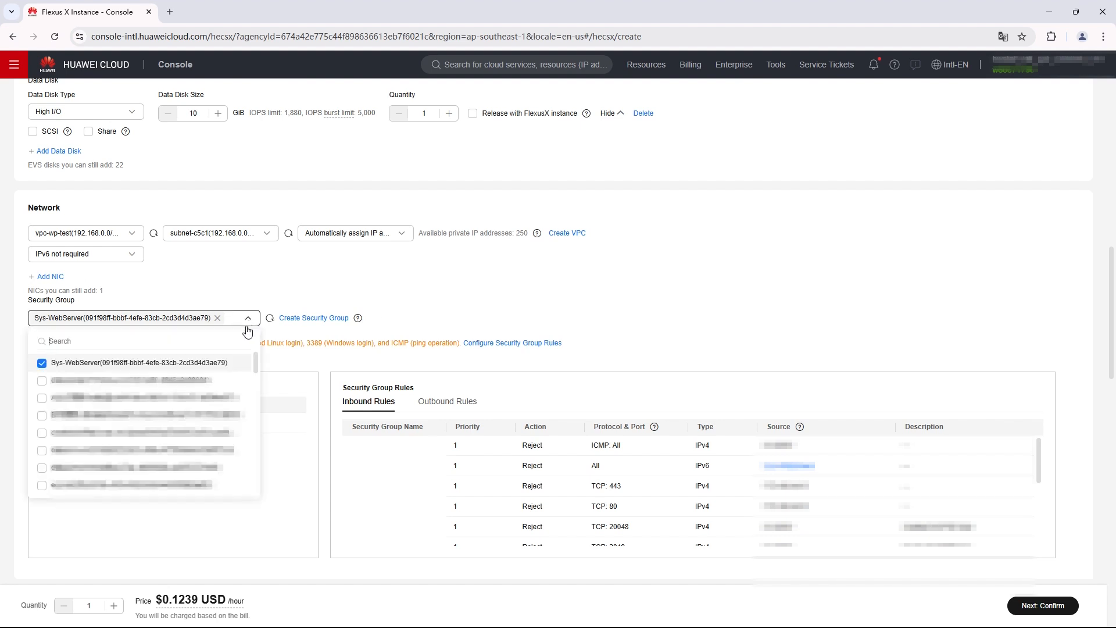
pyautogui.moveTo(358, 318)
pyautogui.click(461, 324)
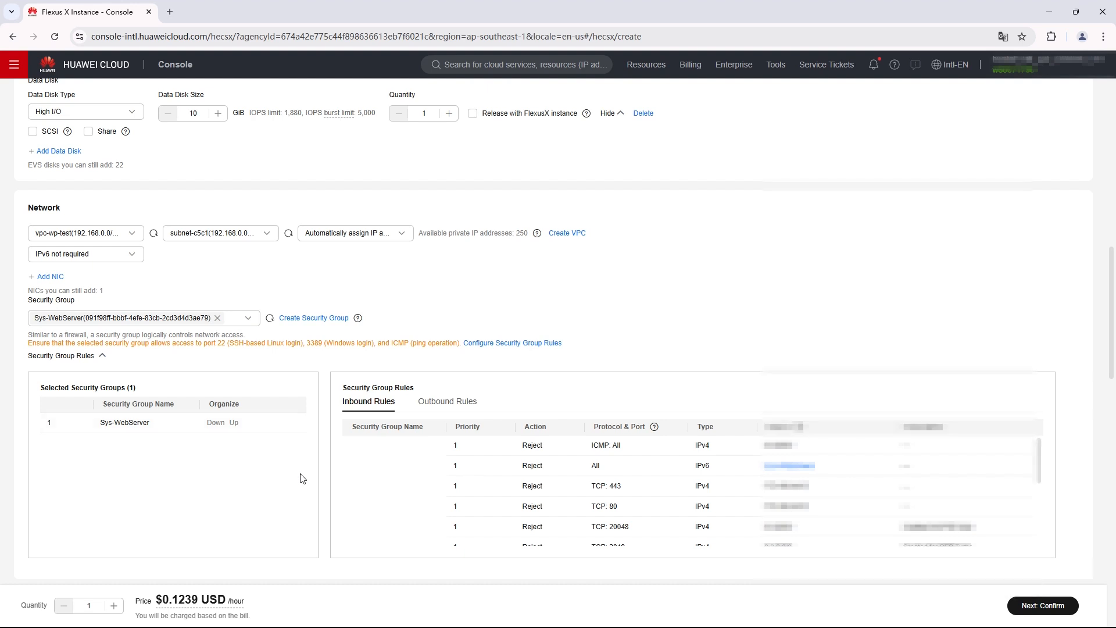
pyautogui.scroll(-2, 313, 490)
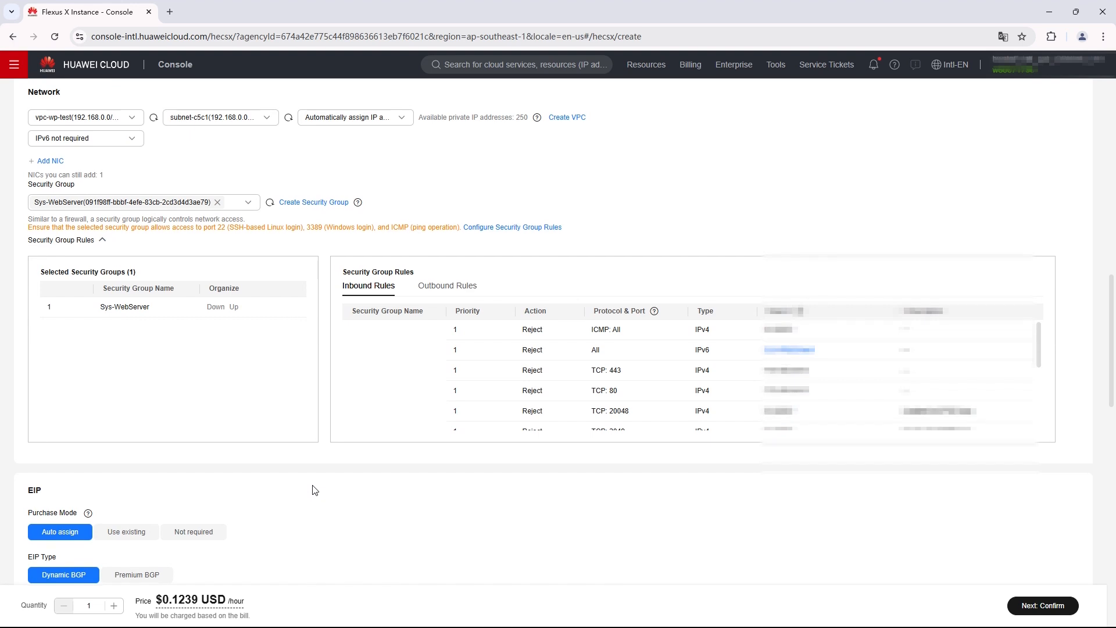
# Set the EIP bandwidth to 1 Mbit/s and release it along with the FlexusX instance.
pyautogui.scroll(-6, 314, 490)
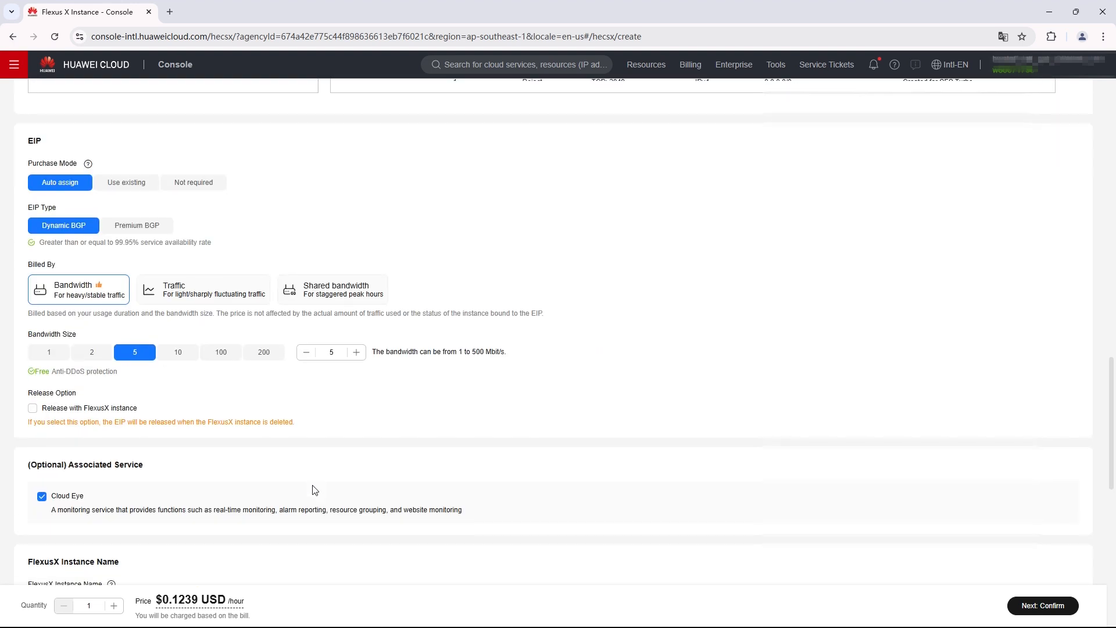
pyautogui.click(41, 353)
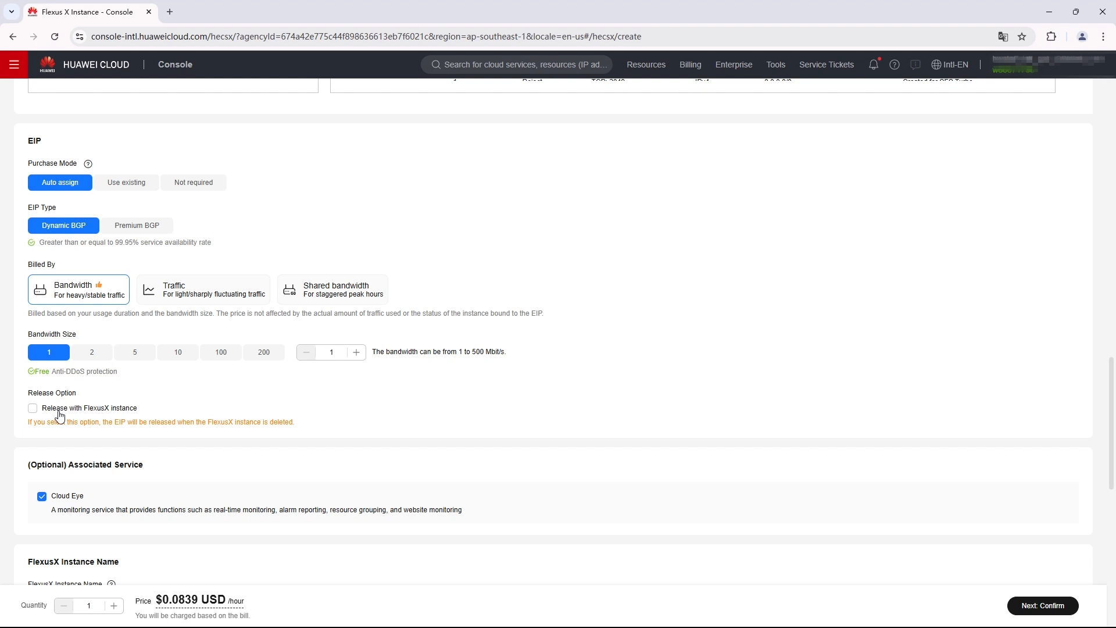
pyautogui.click(33, 410)
pyautogui.scroll(-2, 303, 426)
pyautogui.scroll(-2, 302, 426)
pyautogui.scroll(1, 303, 426)
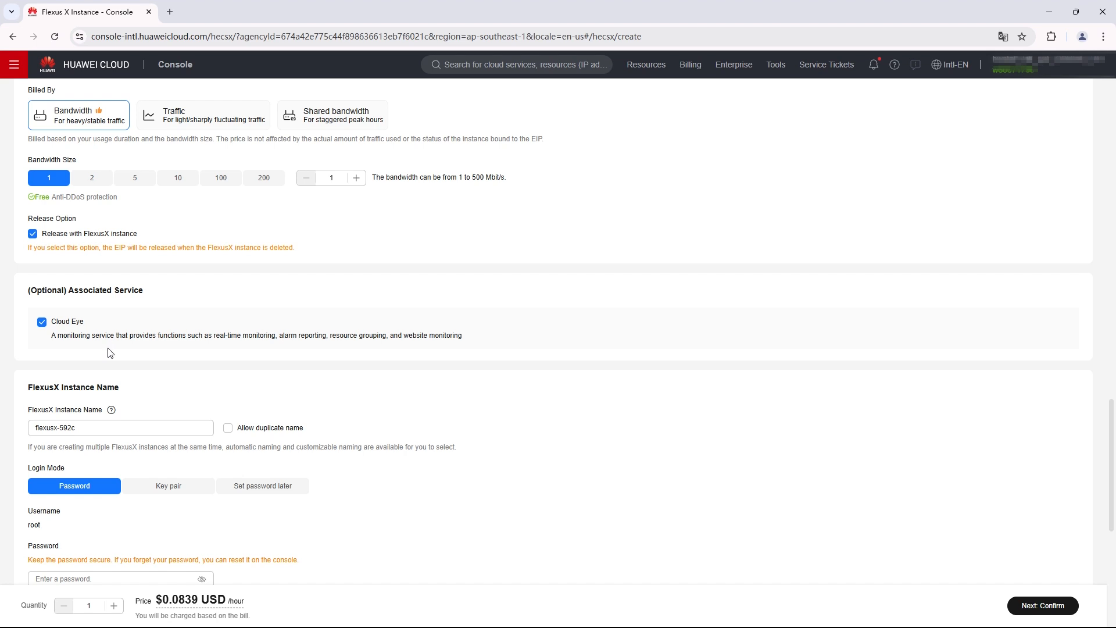
# Set the root password for flexusx-592c, expand Advanced Options, and go to order confirmation.
pyautogui.scroll(-4, 110, 353)
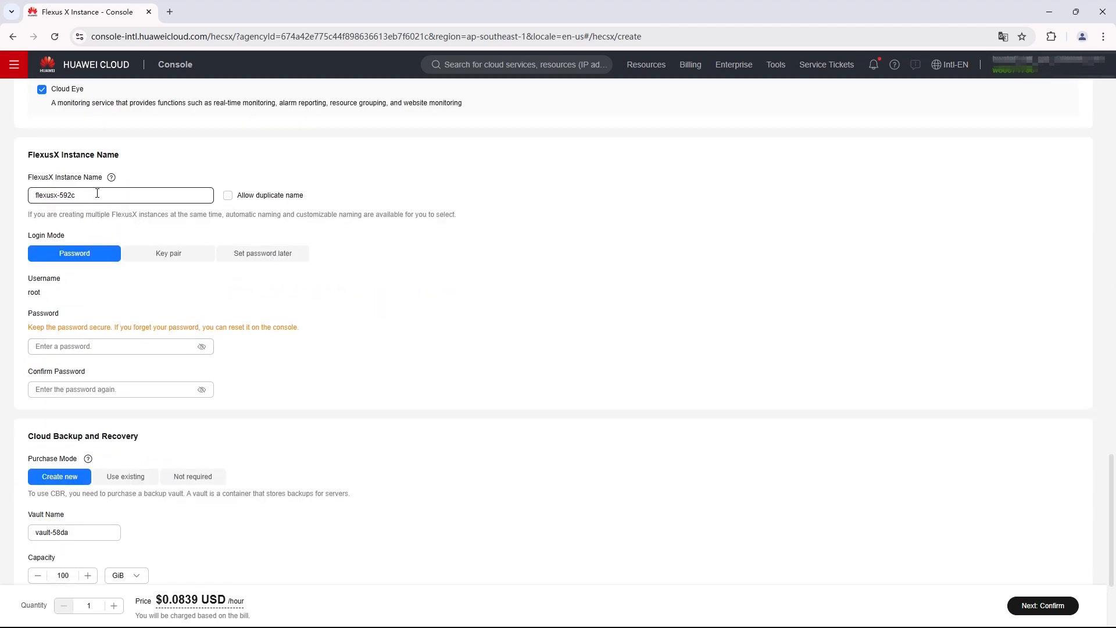
pyautogui.click(80, 196)
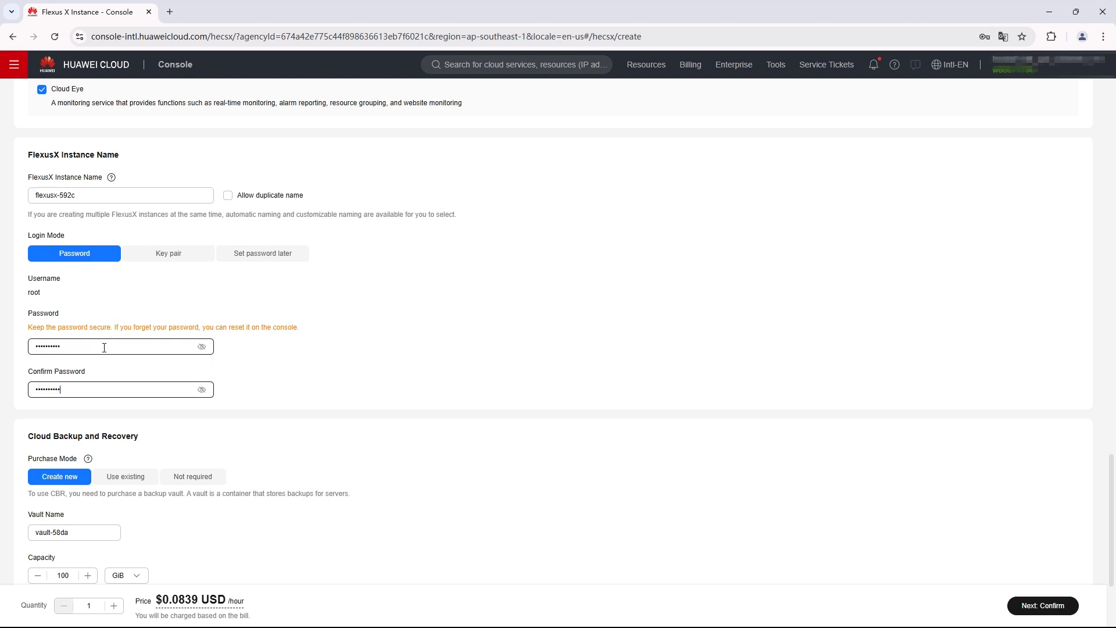
pyautogui.scroll(-3, 104, 378)
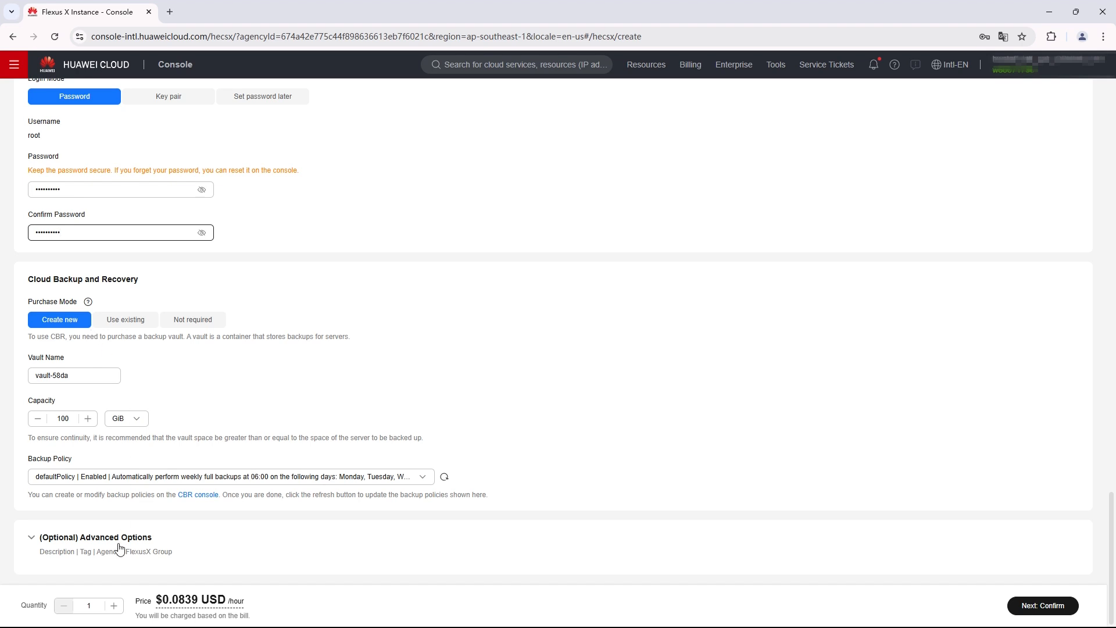
pyautogui.click(35, 549)
pyautogui.scroll(-4, 492, 545)
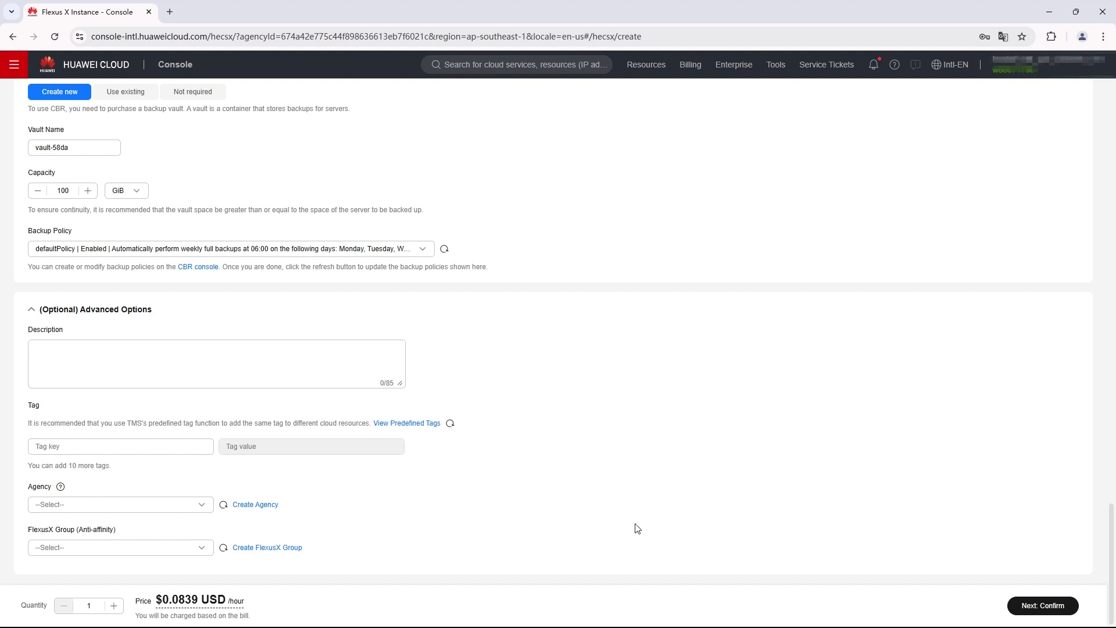
pyautogui.click(1043, 606)
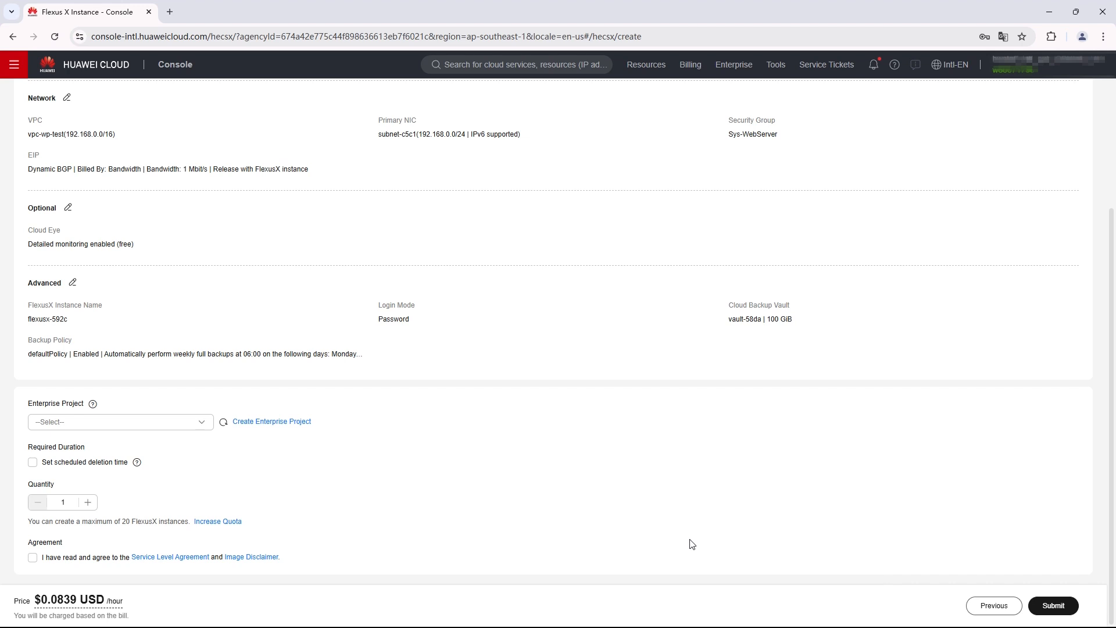
# Assign the order to the default enterprise project, accept the agreement, and submit it.
pyautogui.scroll(1, 692, 545)
pyautogui.click(169, 481)
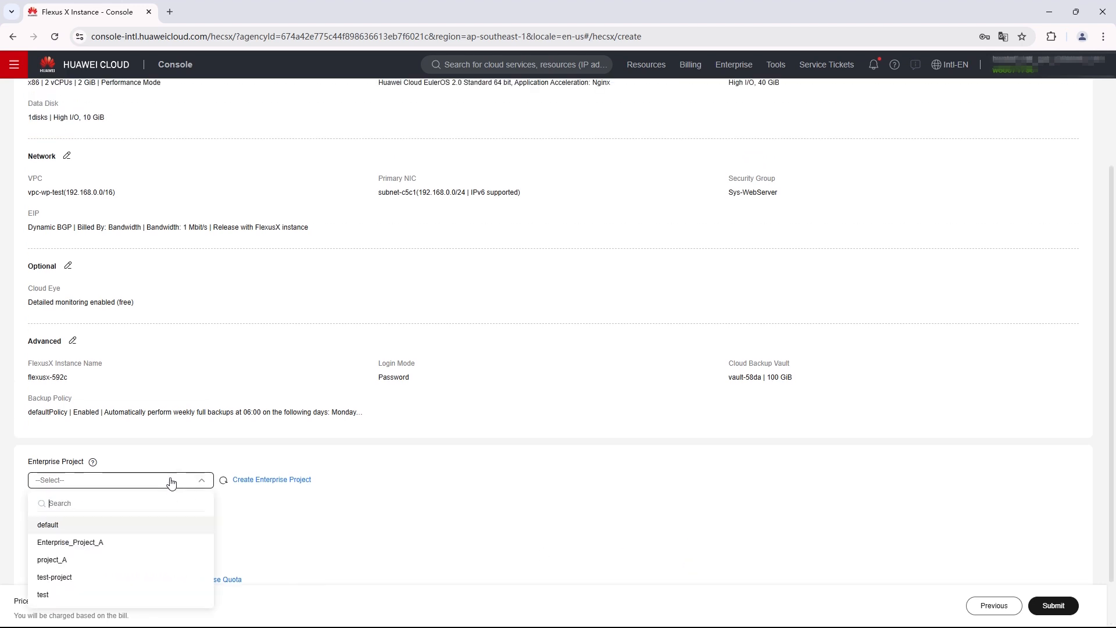
pyautogui.click(137, 524)
pyautogui.scroll(-1, 478, 526)
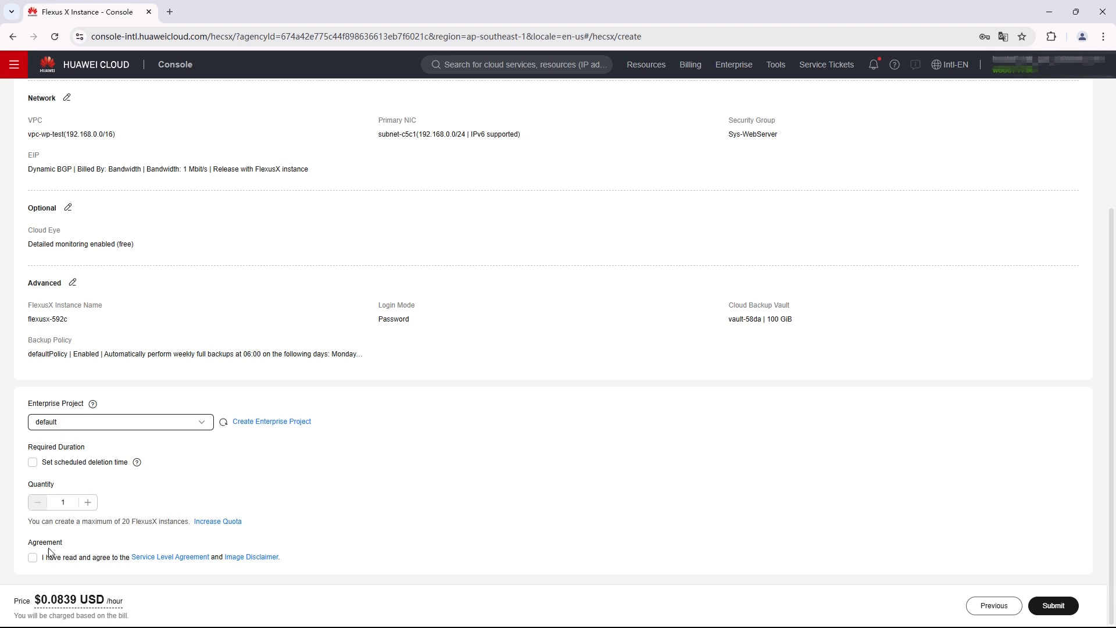
pyautogui.click(34, 562)
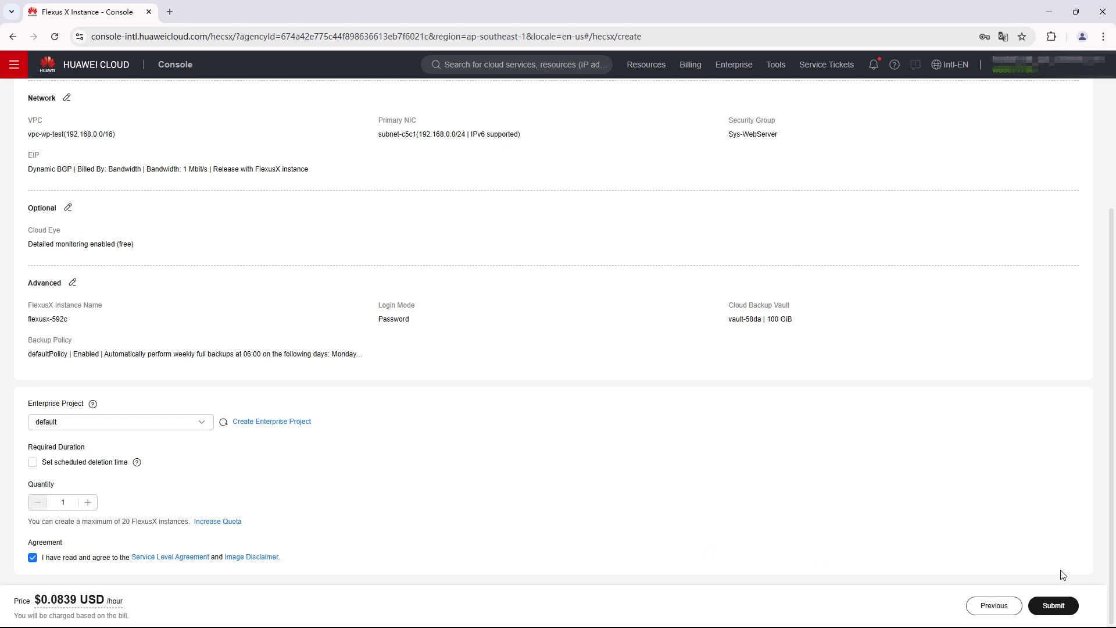
pyautogui.click(1055, 610)
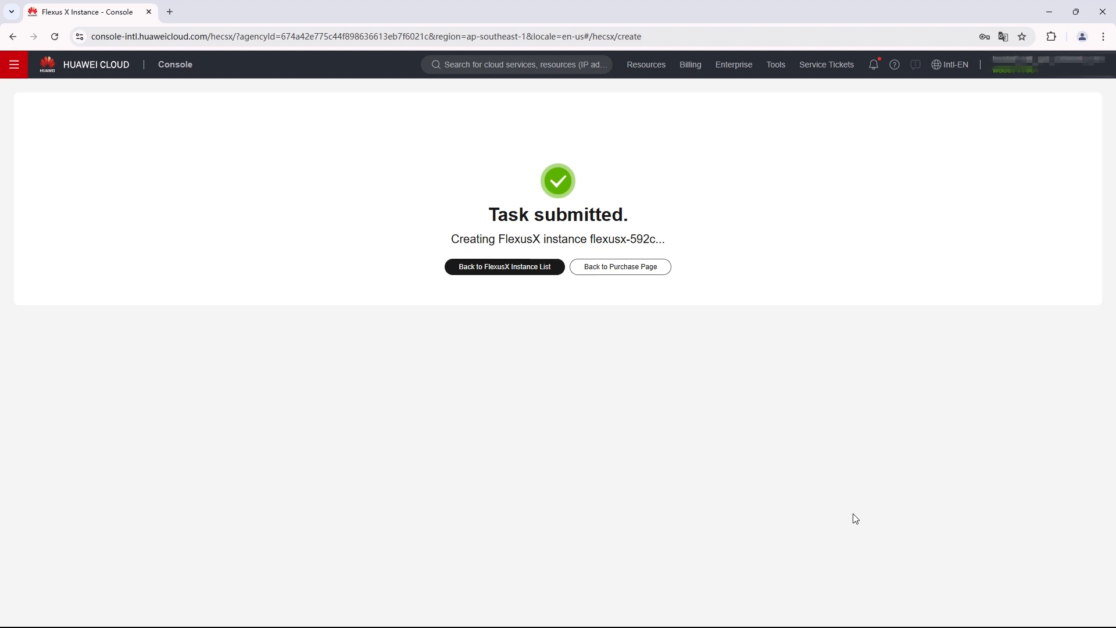
# From the FlexusX instance list, start a console remote login to flexusx-592c.
pyautogui.click(534, 276)
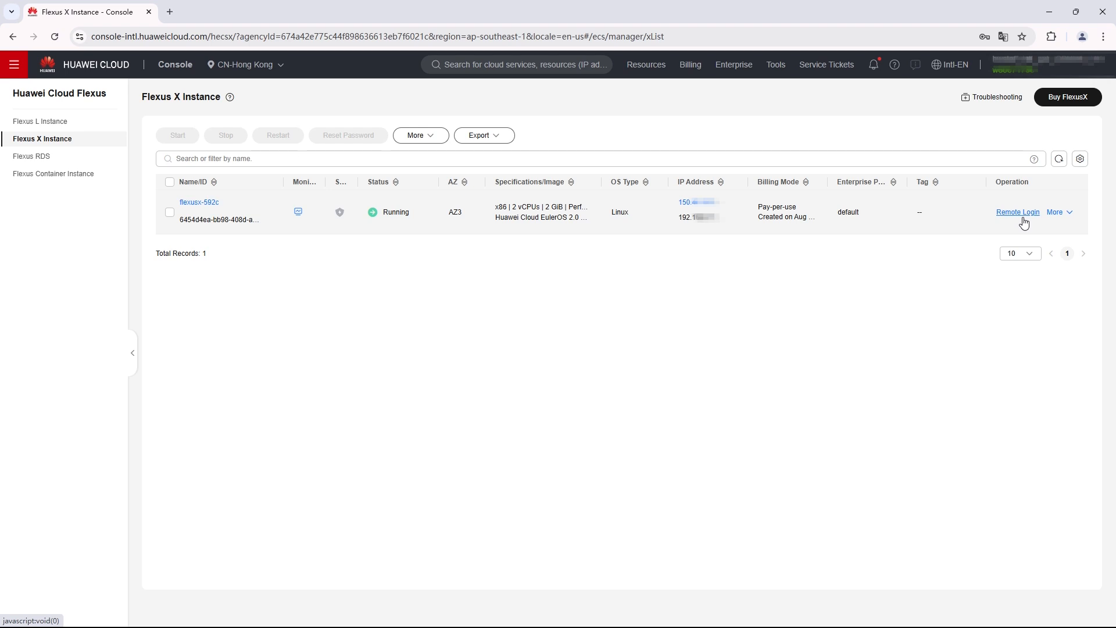
pyautogui.click(1022, 216)
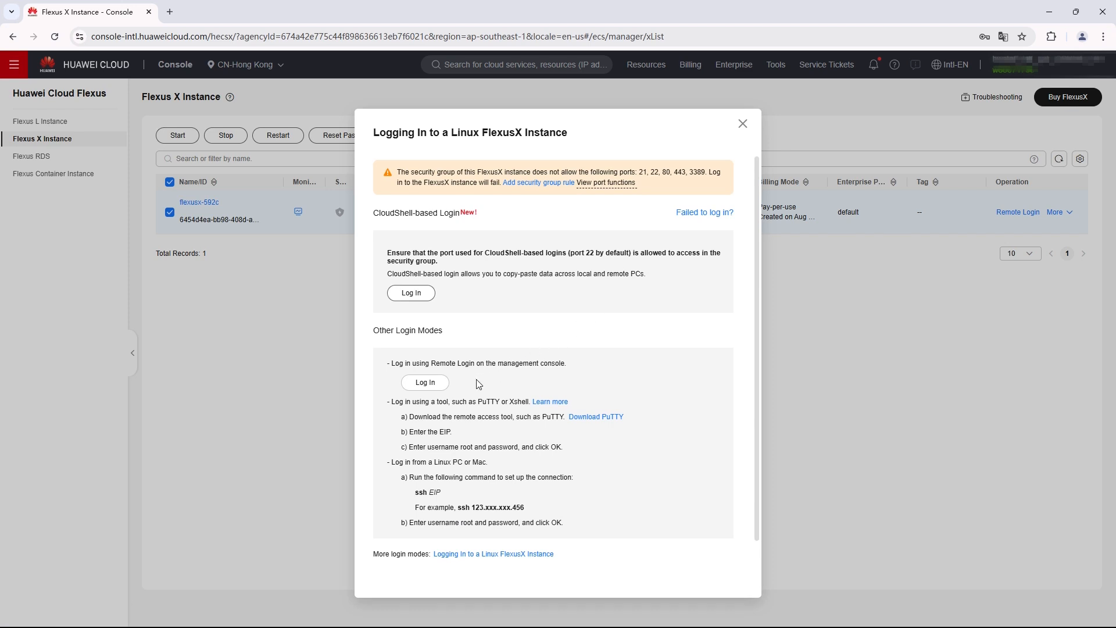
pyautogui.click(430, 390)
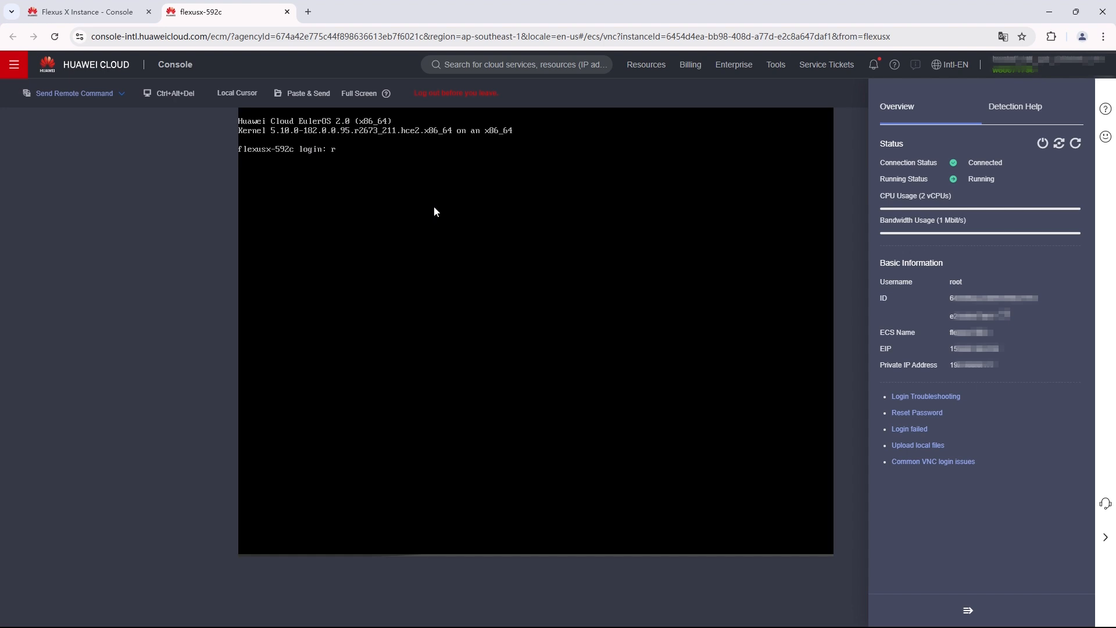
# Enter root as the username at the console login prompt.
pyautogui.write('root')
pyautogui.press('Return')
pyautogui.press('Return')
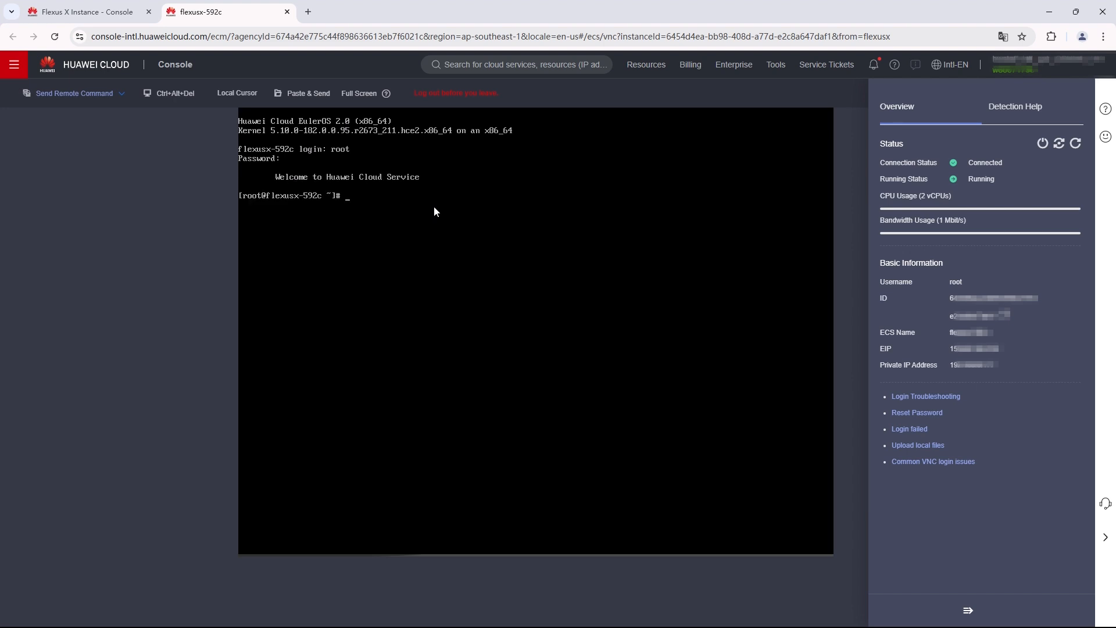